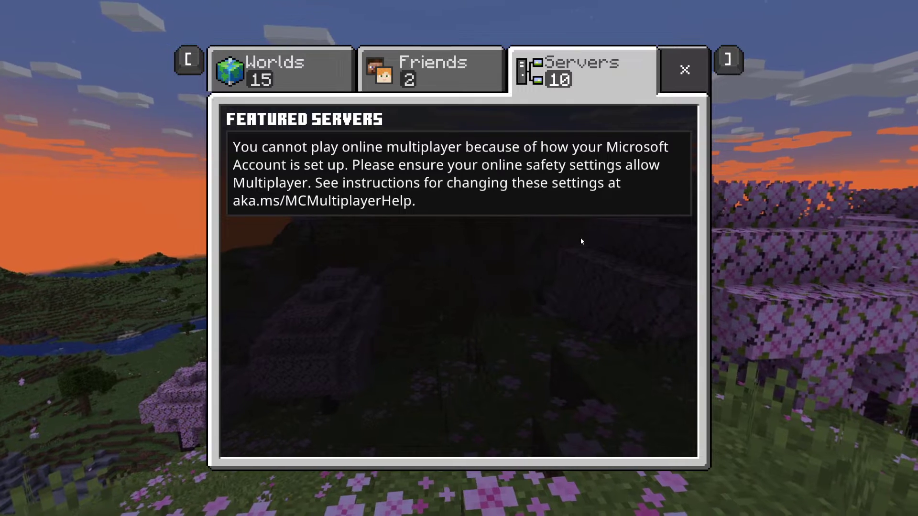
Check the Realms error on the Worlds tab, then return to the featured Servers tab
click(432, 69)
click(282, 70)
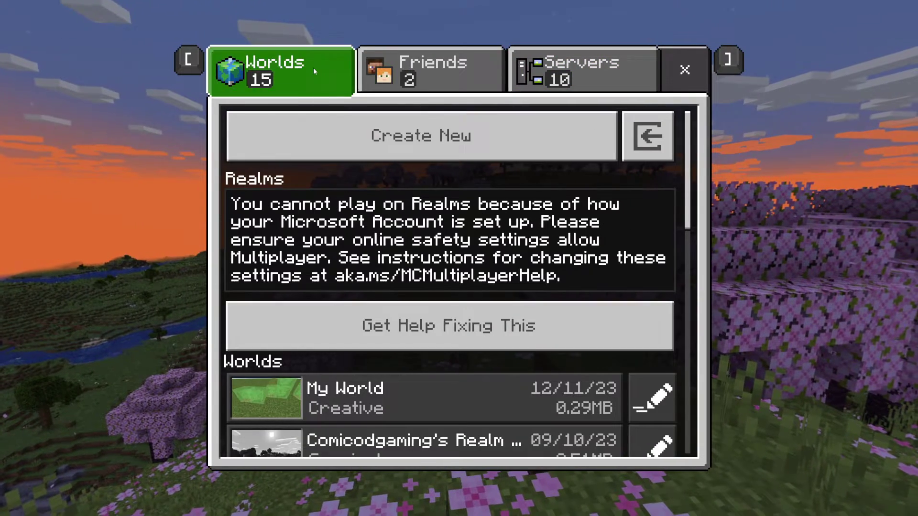
key(Down)
key(Right)
key(Right)
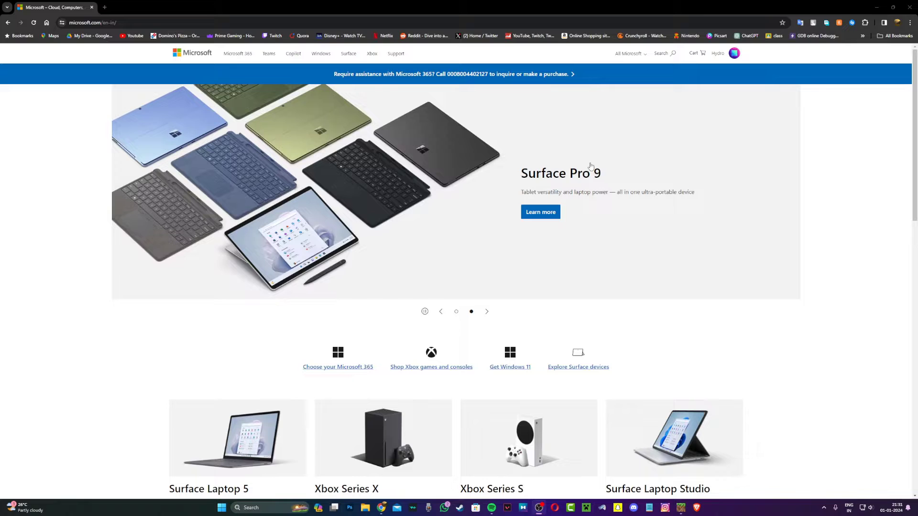
Go through the profile menu, My Microsoft account and Your info to the Xbox profile link
click(719, 54)
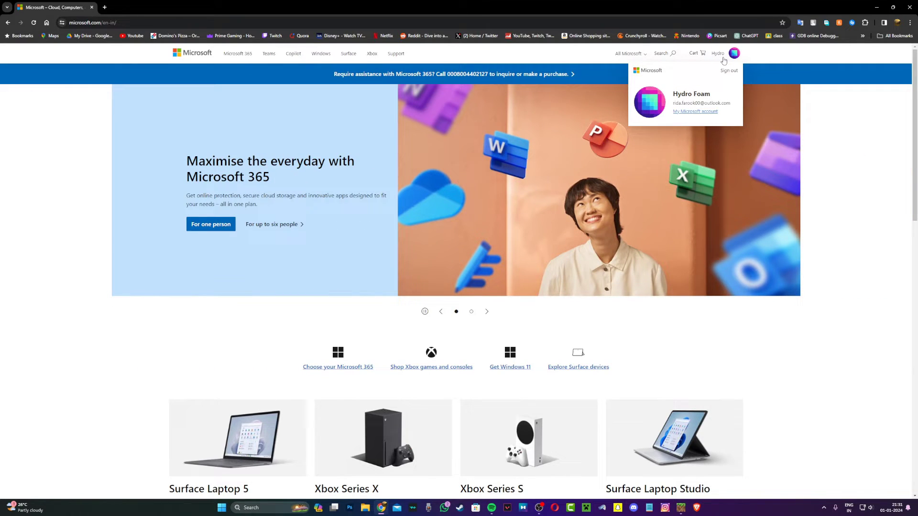
click(695, 112)
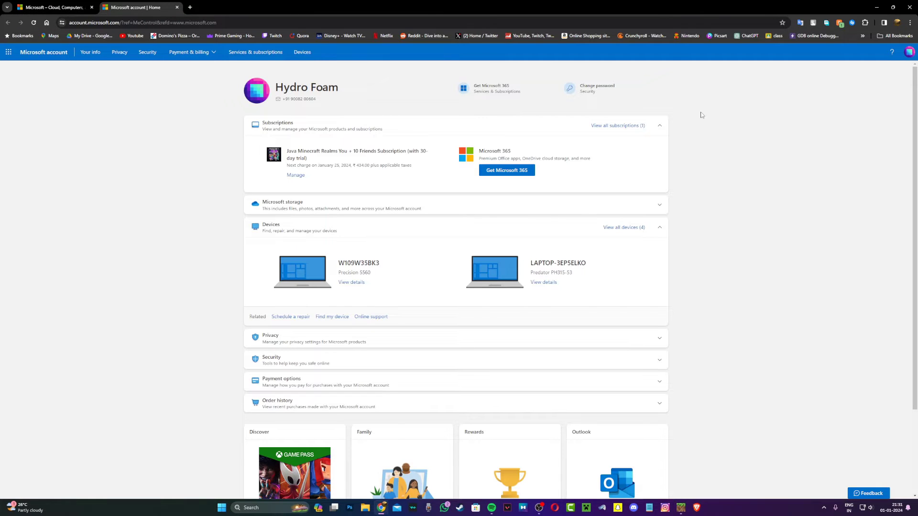
click(90, 52)
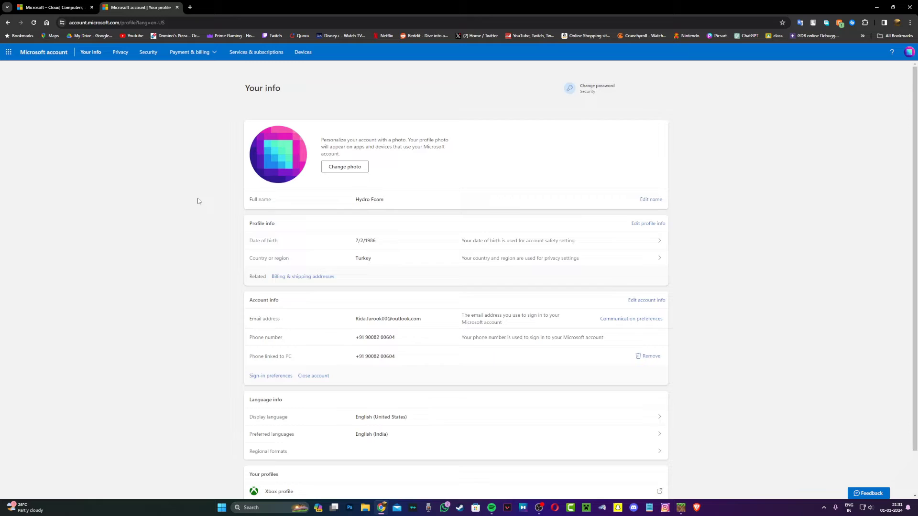
scroll(199, 201, down, 2)
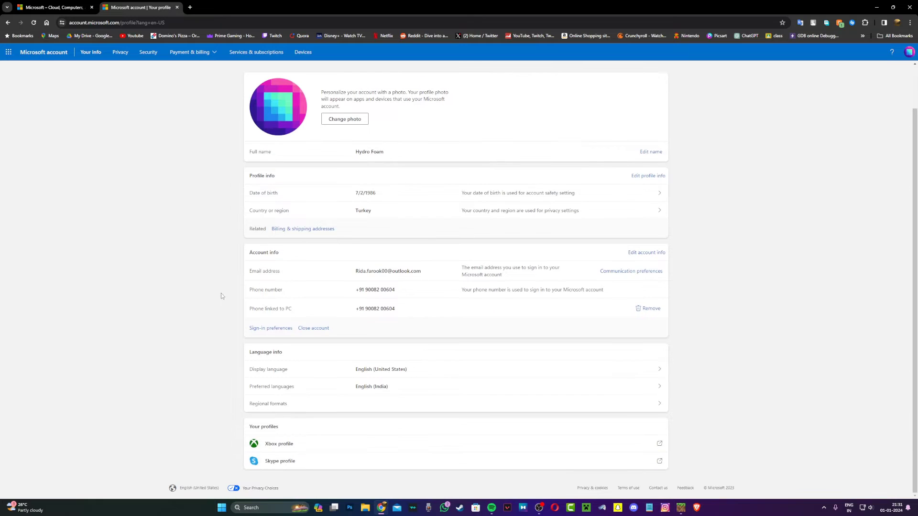
click(272, 444)
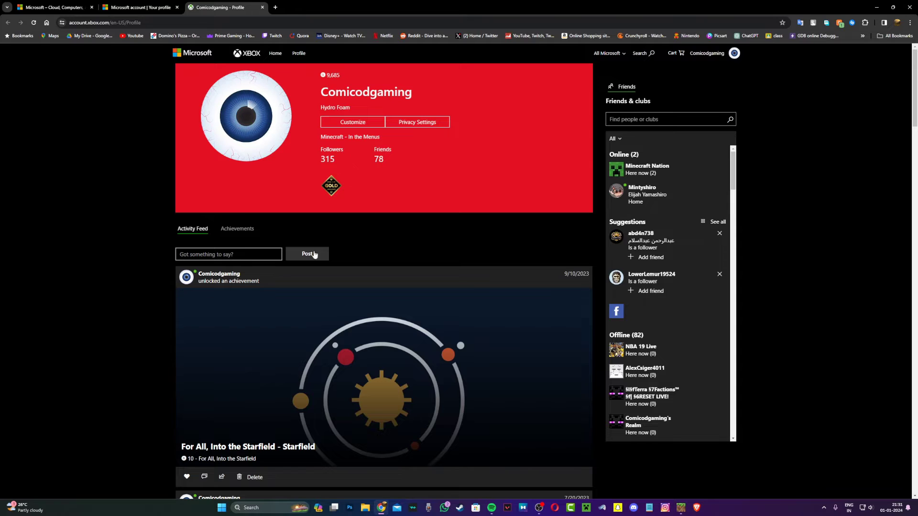
Open Privacy Settings from the Xbox profile and review the Privacy tab options
click(417, 121)
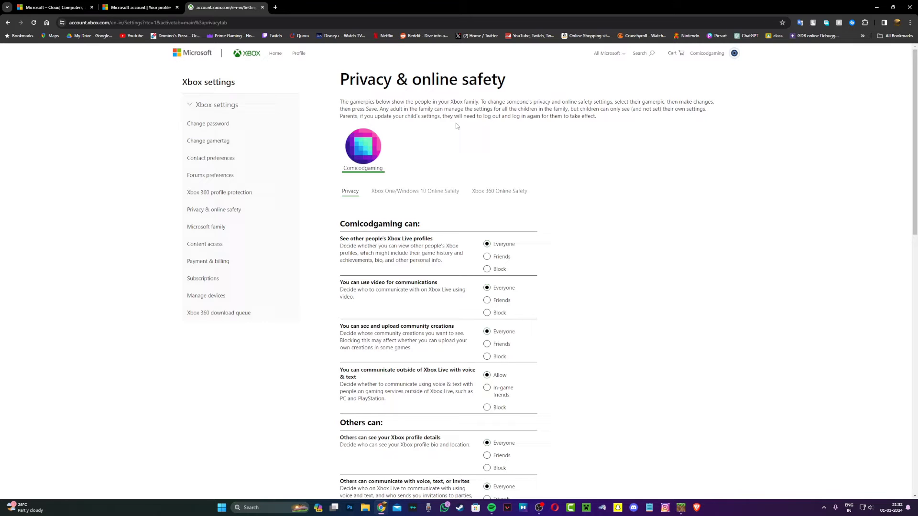
scroll(499, 249, down, 2)
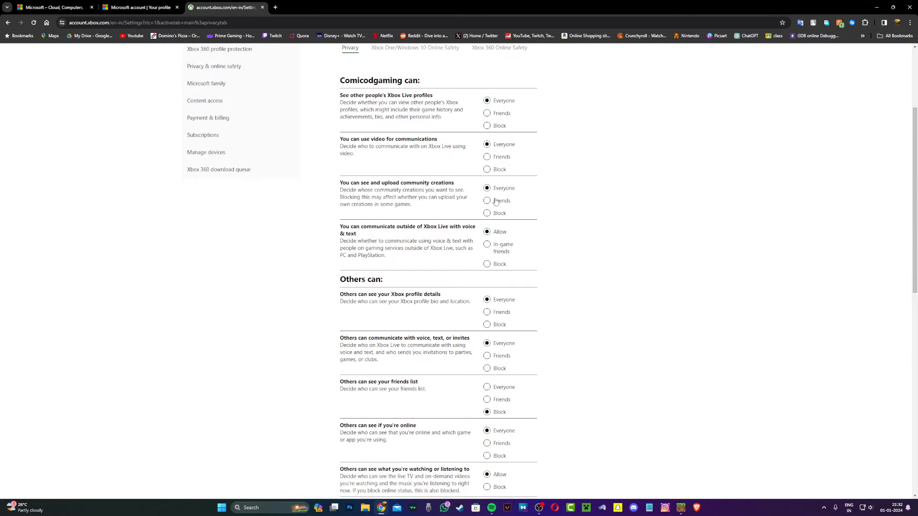
scroll(535, 216, down, 5)
scroll(524, 272, down, 5)
scroll(518, 303, down, 5)
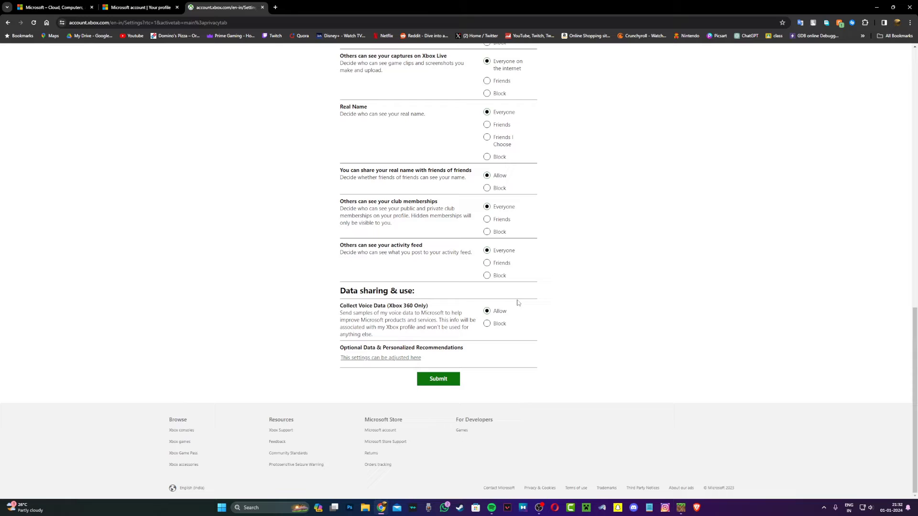
scroll(469, 371, up, 5)
scroll(554, 281, up, 5)
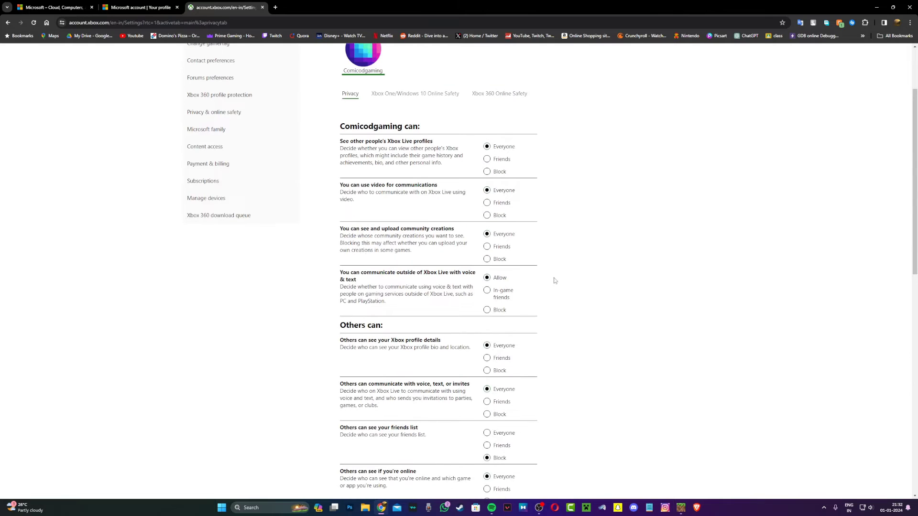
Allow outside-Xbox-Live multiplayer and clubs on the Xbox One/Windows 10 Online Safety tab, then submit
click(422, 94)
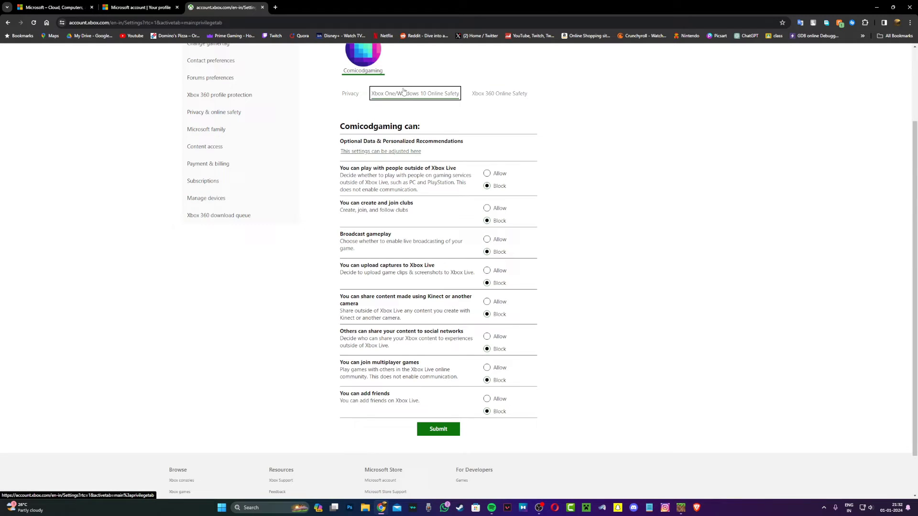
click(500, 174)
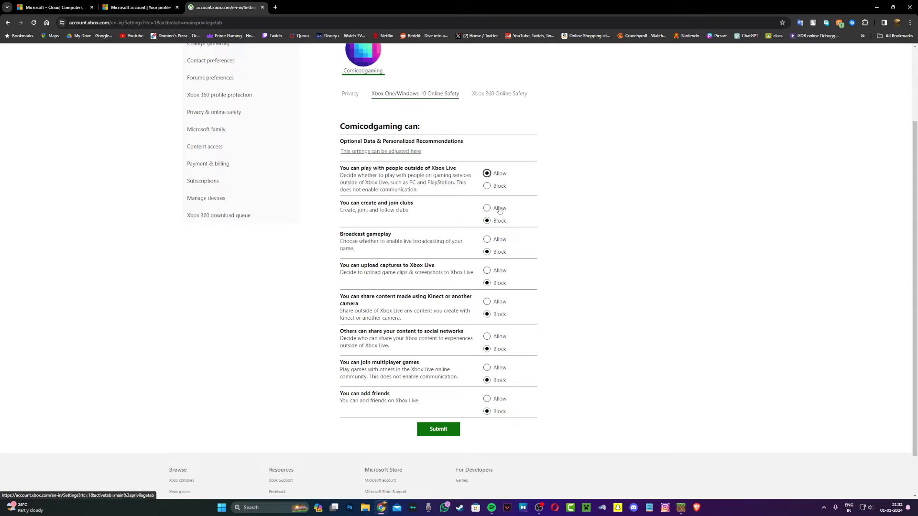
click(487, 209)
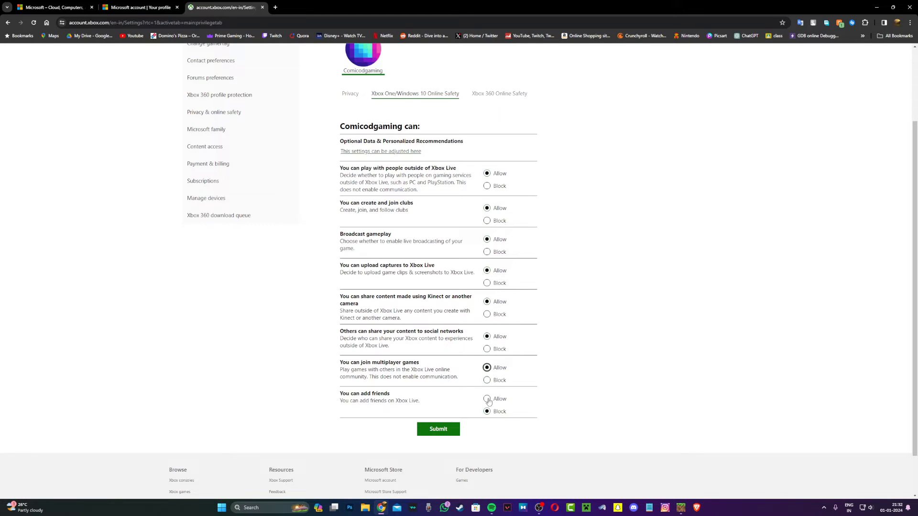
click(452, 435)
Bring the Minecraft window back to the front from the taskbar
click(681, 508)
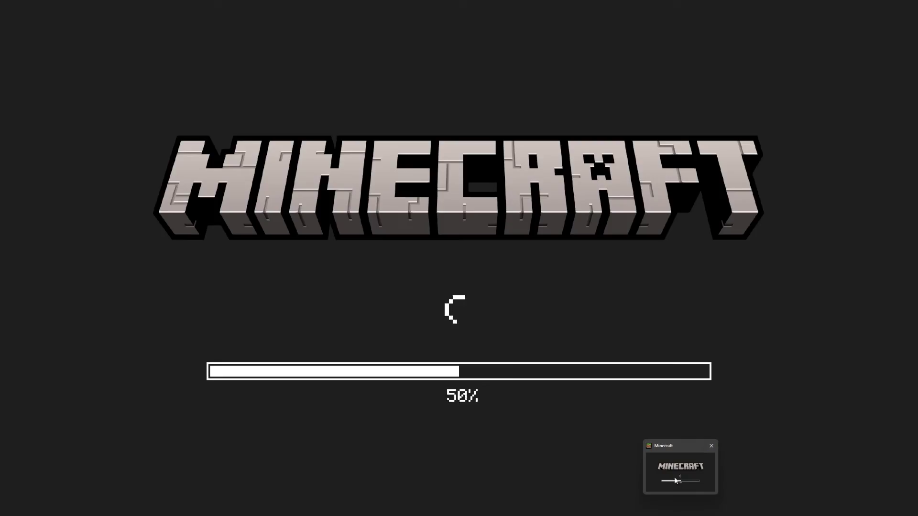
click(708, 447)
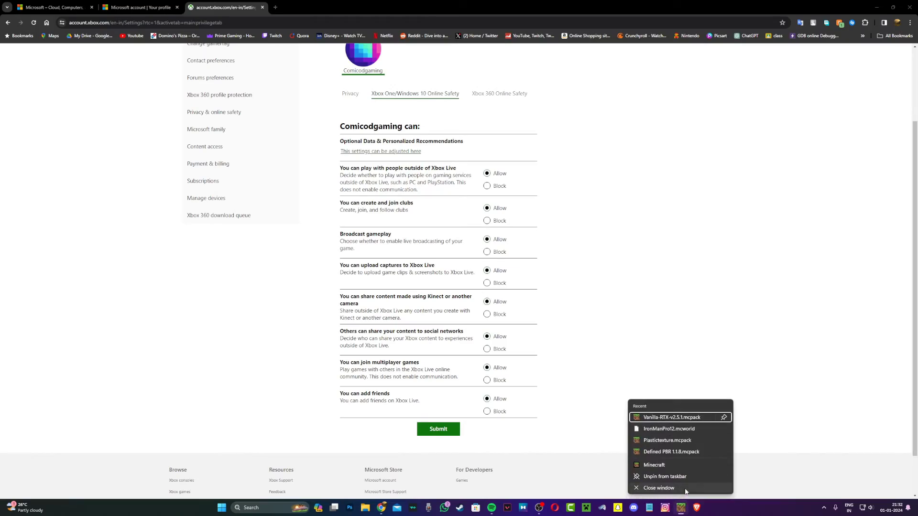
click(681, 508)
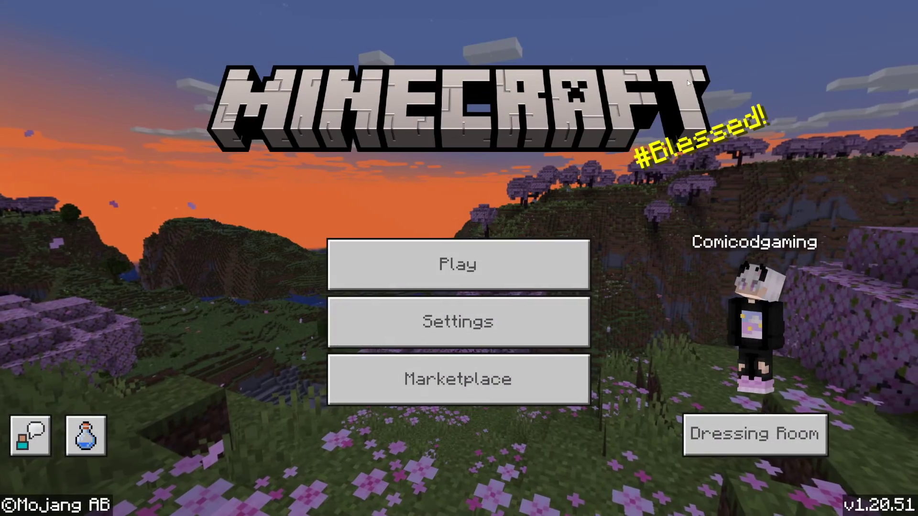
Open Play > Servers to see Mineville and The Hive joinable, then return to the main menu
click(555, 265)
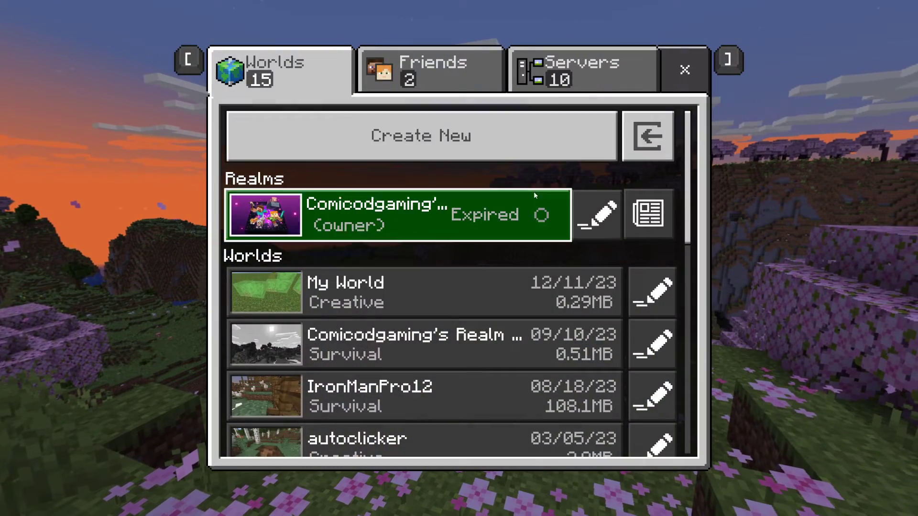
click(432, 70)
click(571, 79)
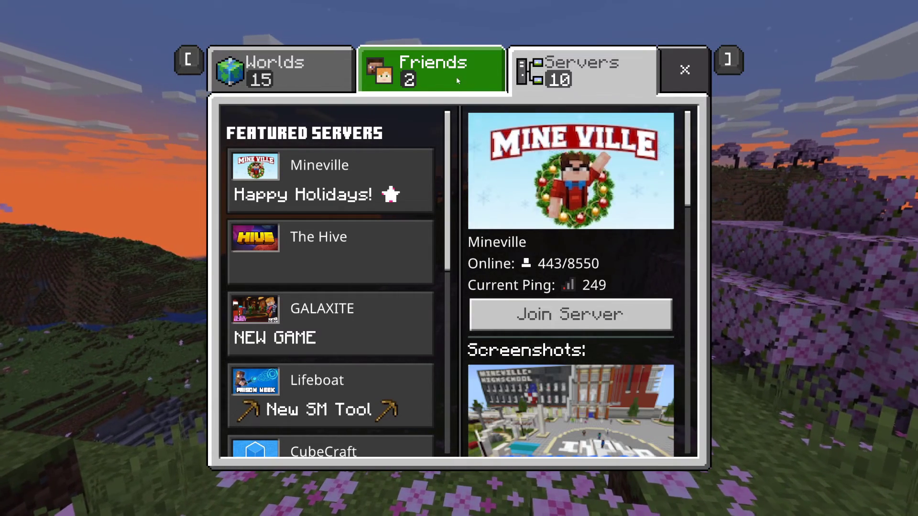
key(Escape)
Open Settings > Account to view the gamertag and Privacy & online safety option
click(458, 322)
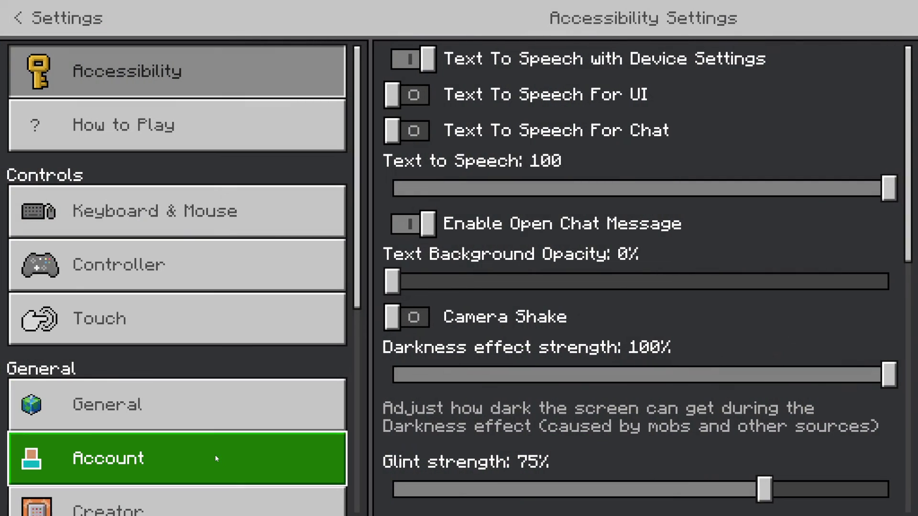
click(216, 459)
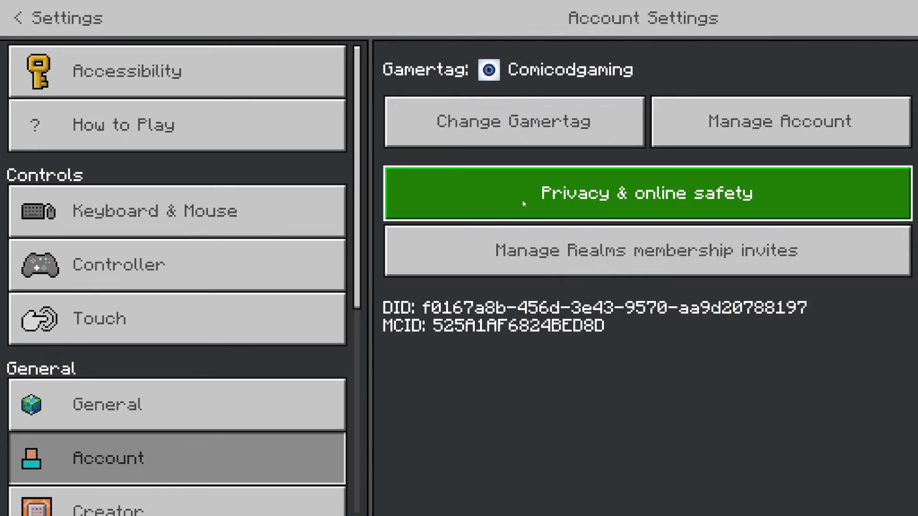